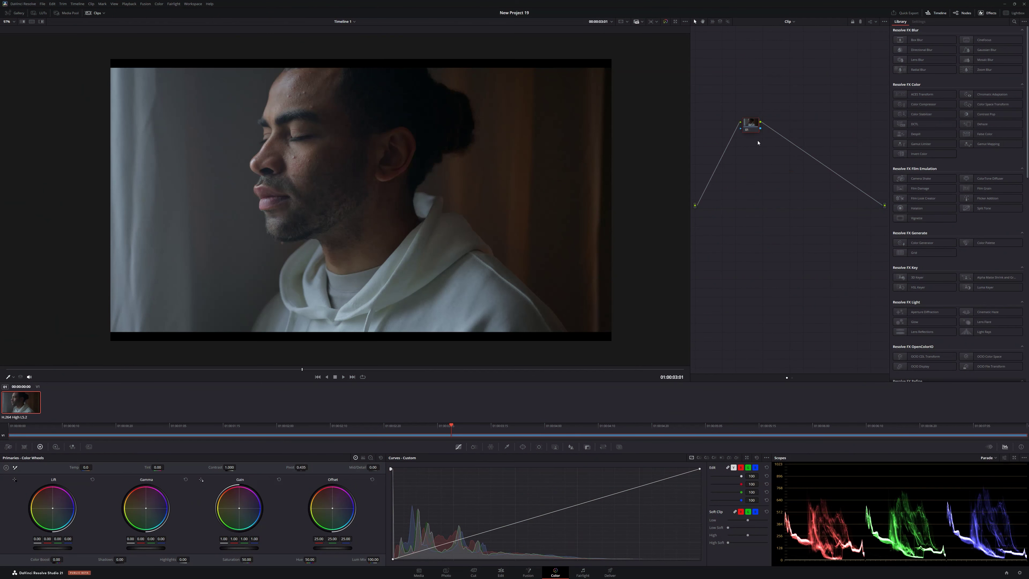
- Label the clip's only node "my grade" and reposition it in the node graph
left_click_drag(752, 124, 750, 148)
right_click(746, 148)
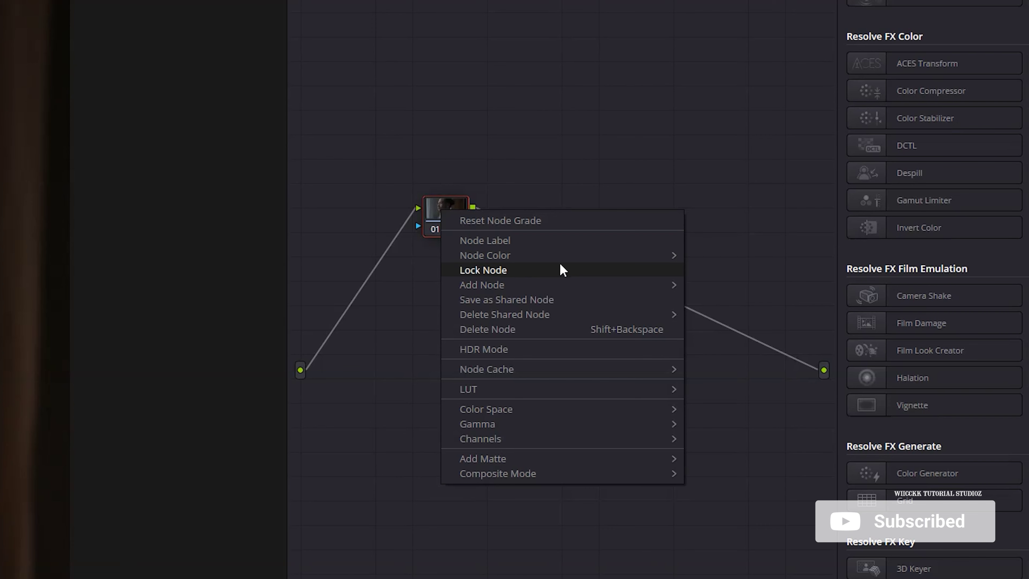
left_click(527, 242)
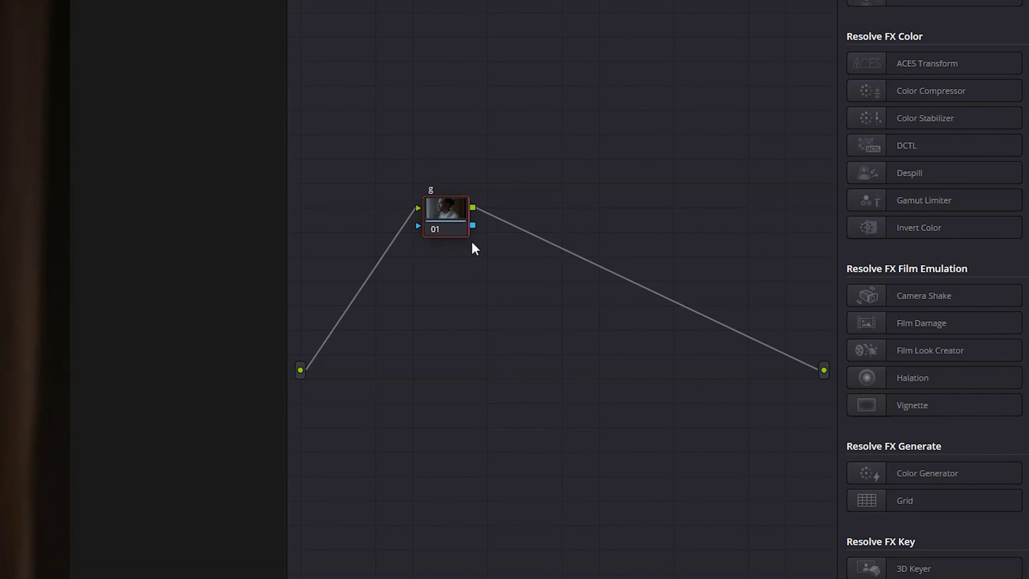
type("my grade")
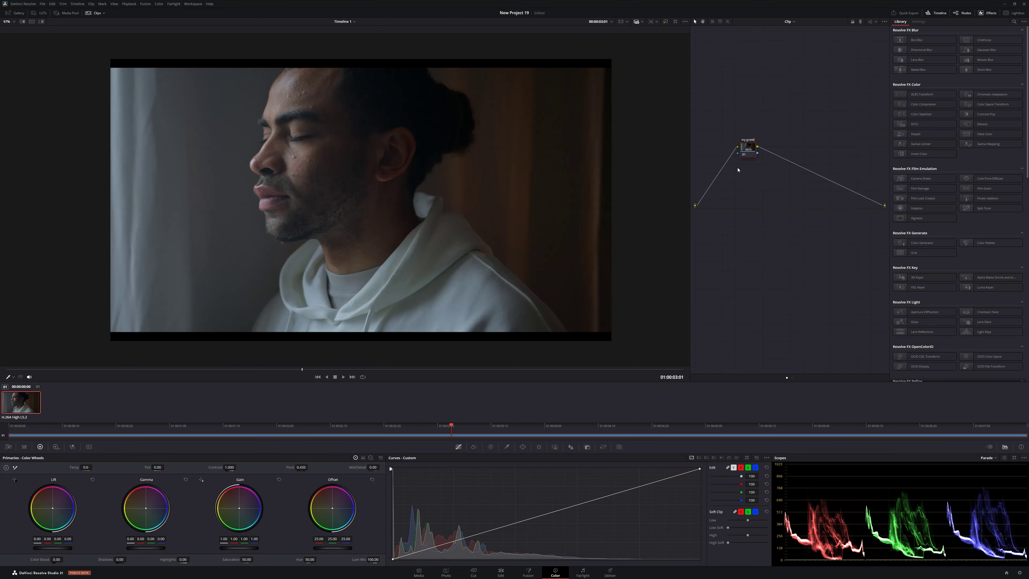
left_click(740, 92)
left_click_drag(751, 148, 743, 146)
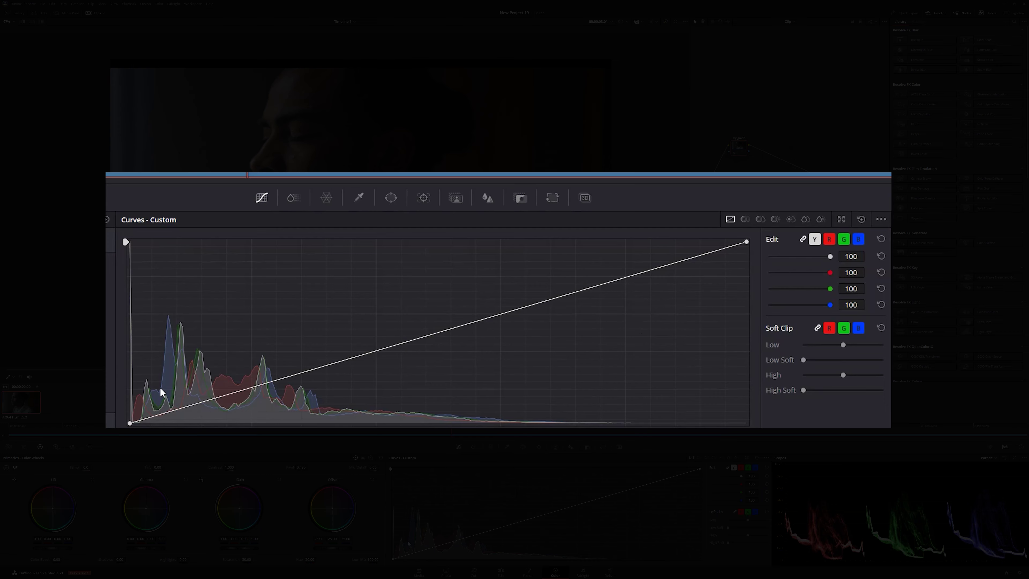
- Shape the luma curve alone into an S-curve with lowered shadows and raised highlights, and compare the shot with the node off and on
left_click(814, 239)
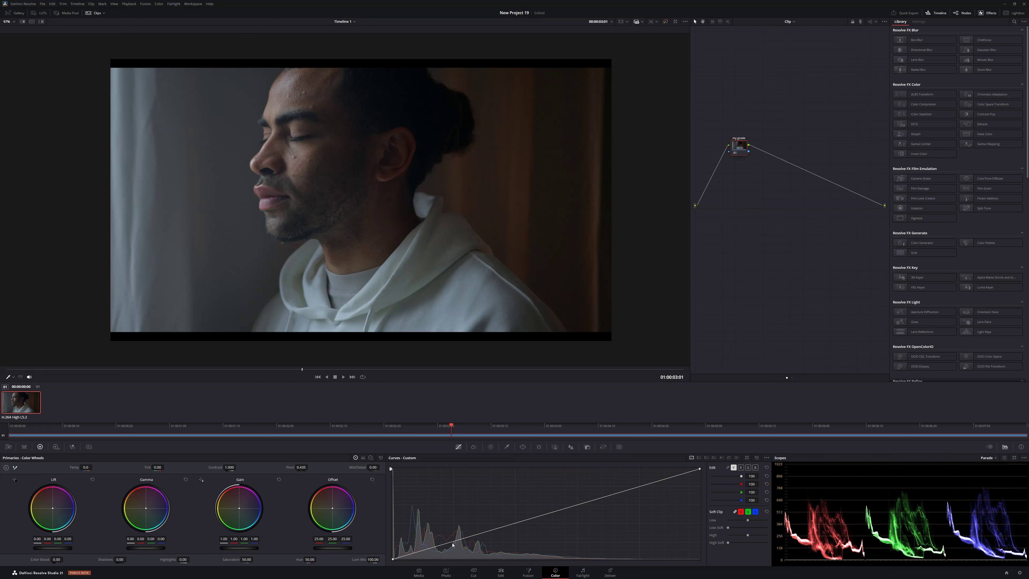
left_click_drag(453, 543, 453, 552)
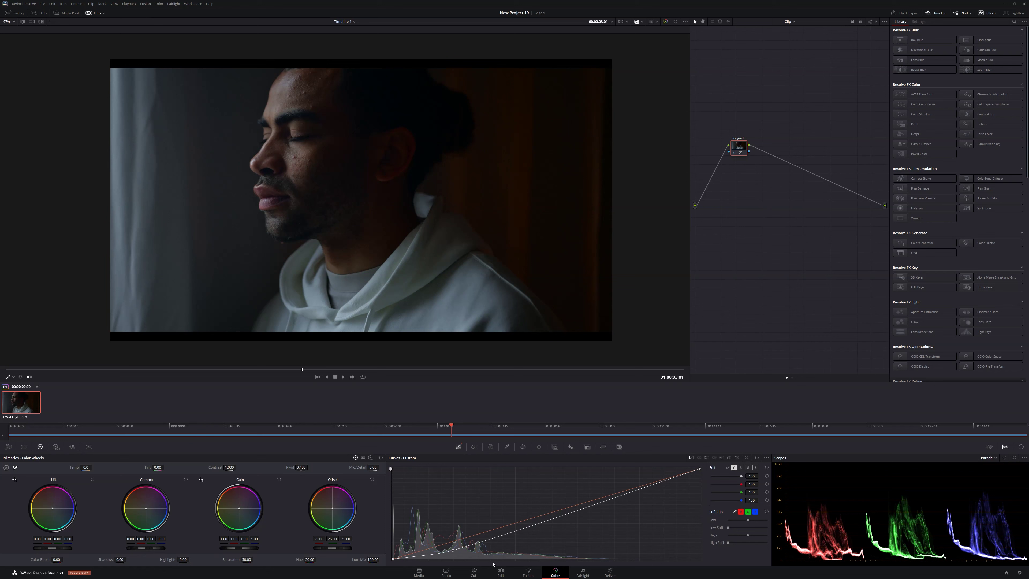
left_click_drag(623, 498, 617, 483)
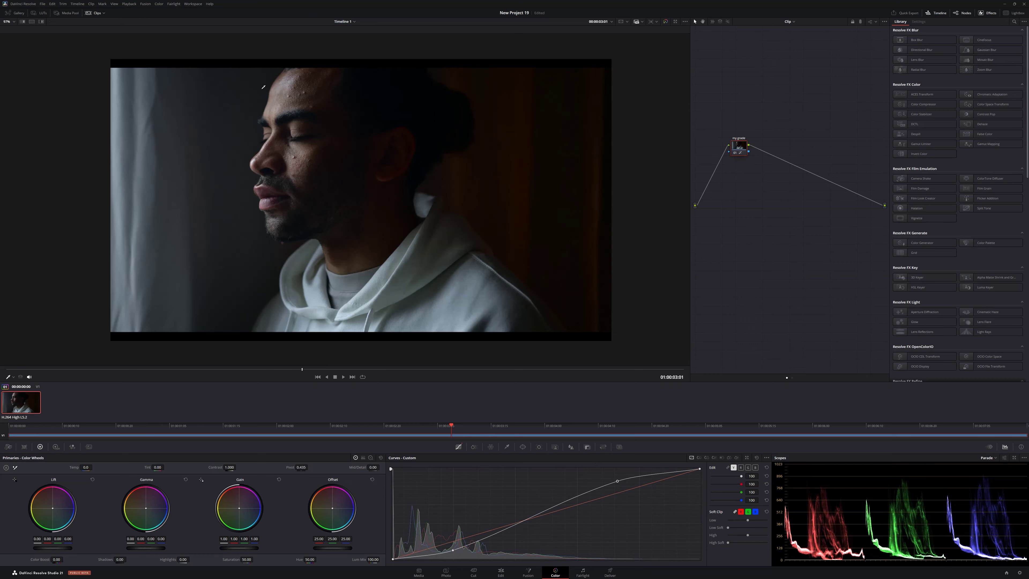
scroll(264, 87, "up", 3)
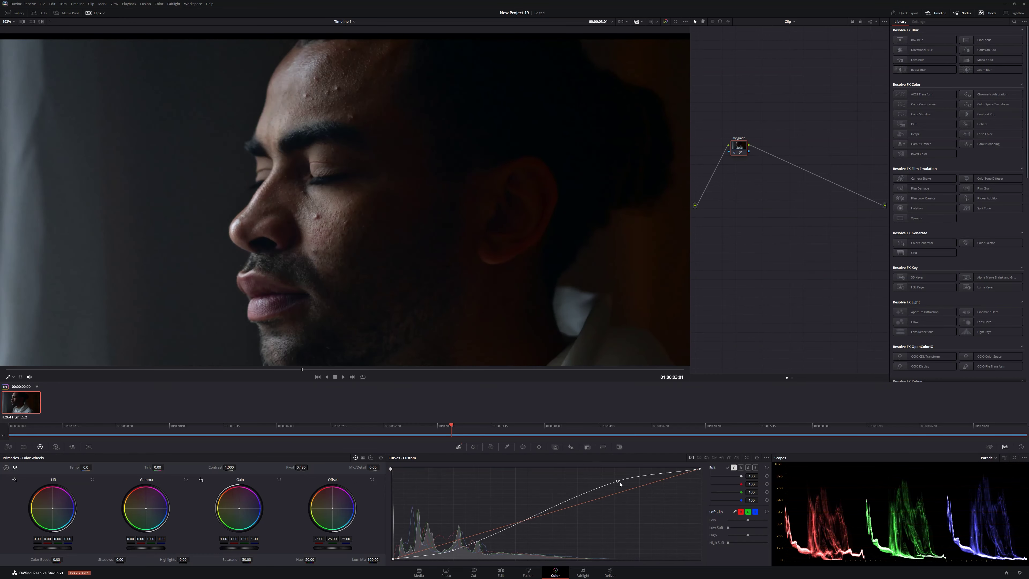
left_click_drag(616, 485, 611, 483)
scroll(428, 269, "down", 4)
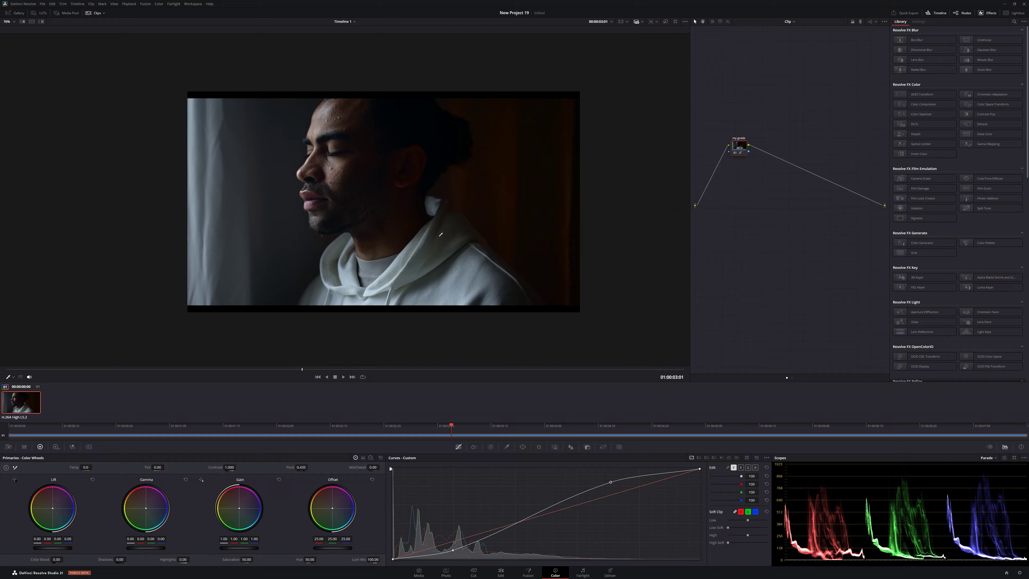
scroll(440, 234, "up", 1)
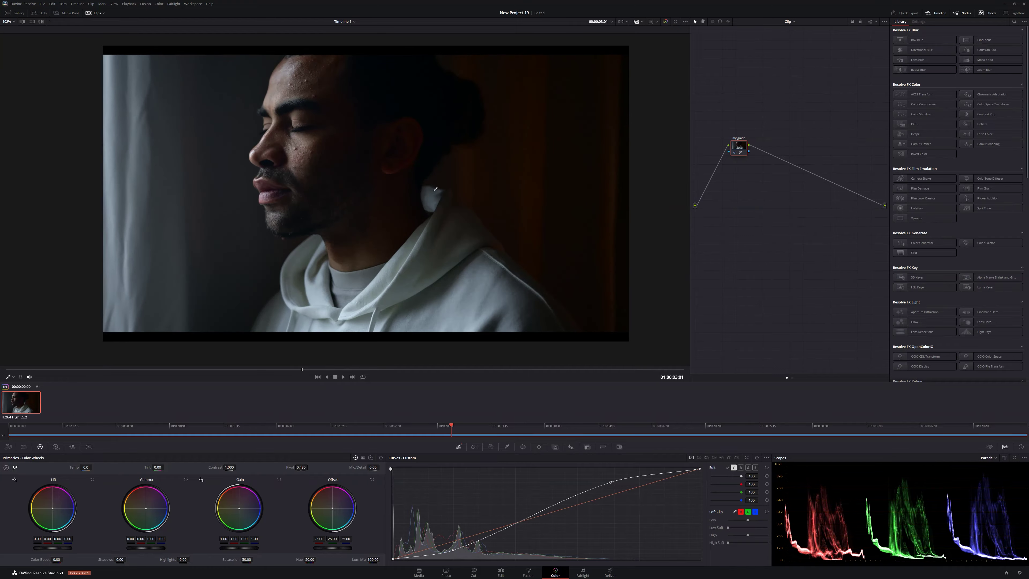
left_click(734, 154)
left_click(734, 154)
left_click(734, 154)
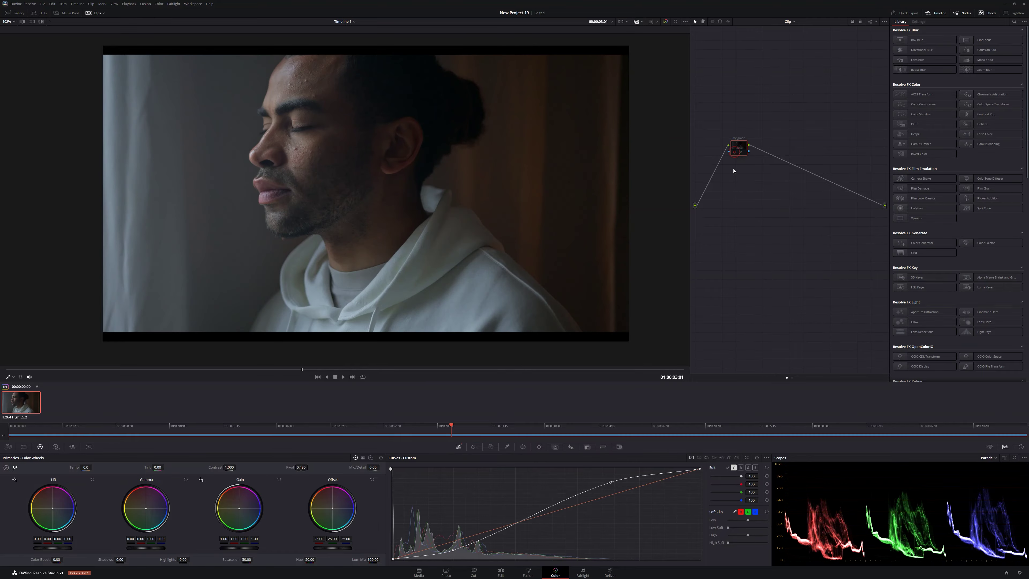
key("ctrl+d")
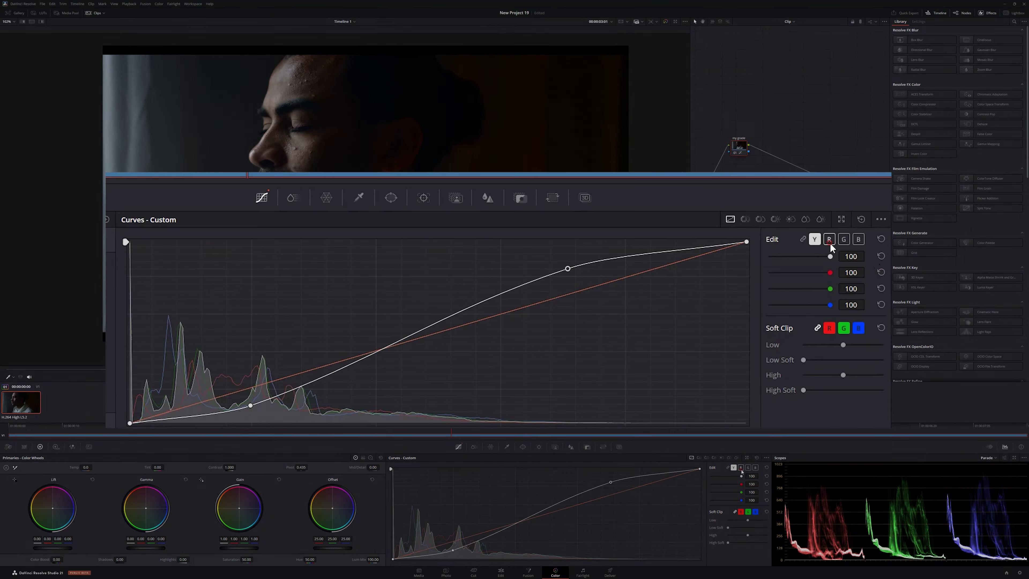
- Pull the red and green curves slightly down in the lower midtones, save the project and compare before and after
left_click(740, 468)
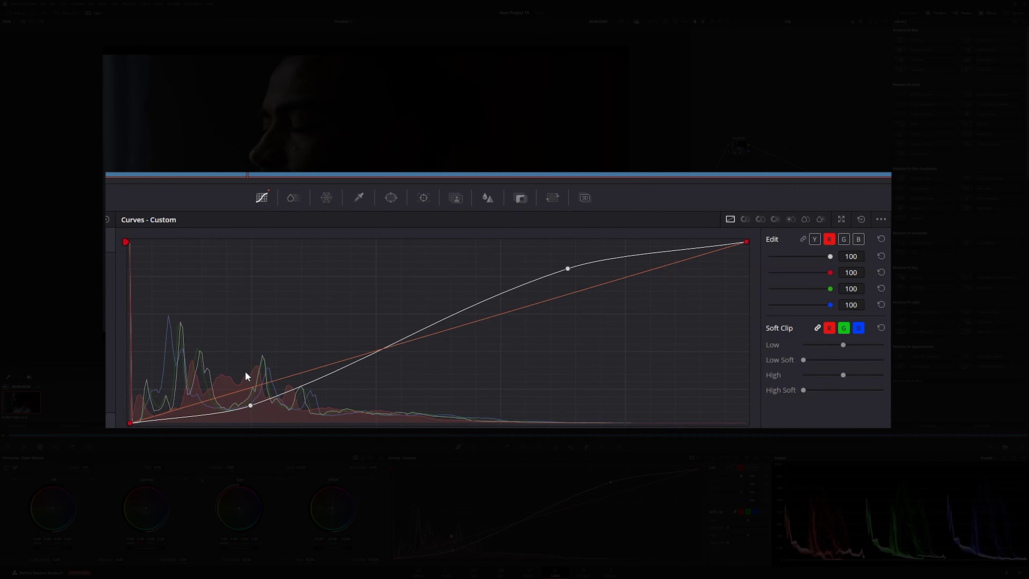
key("ctrl+s")
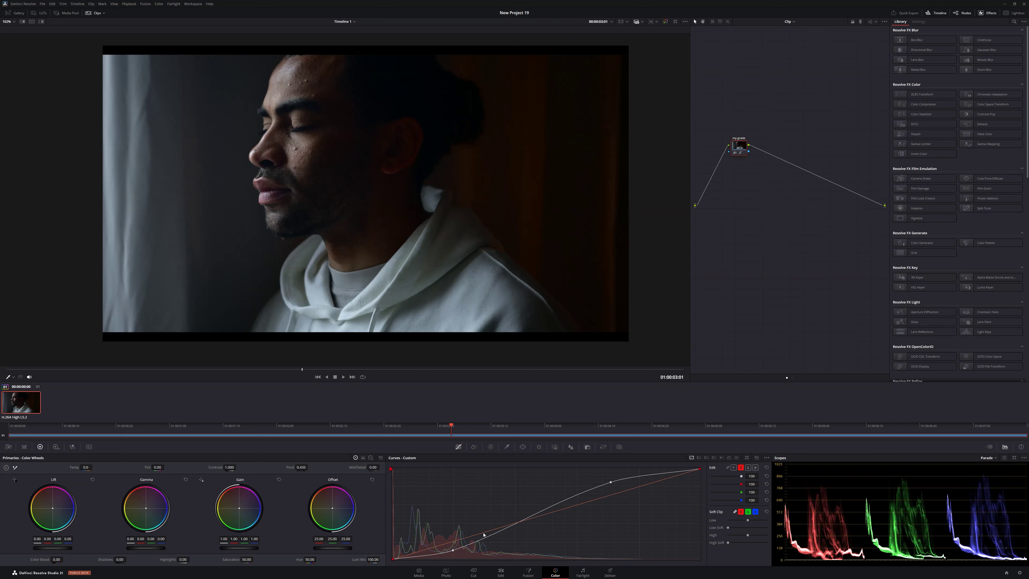
left_click_drag(482, 535, 482, 537)
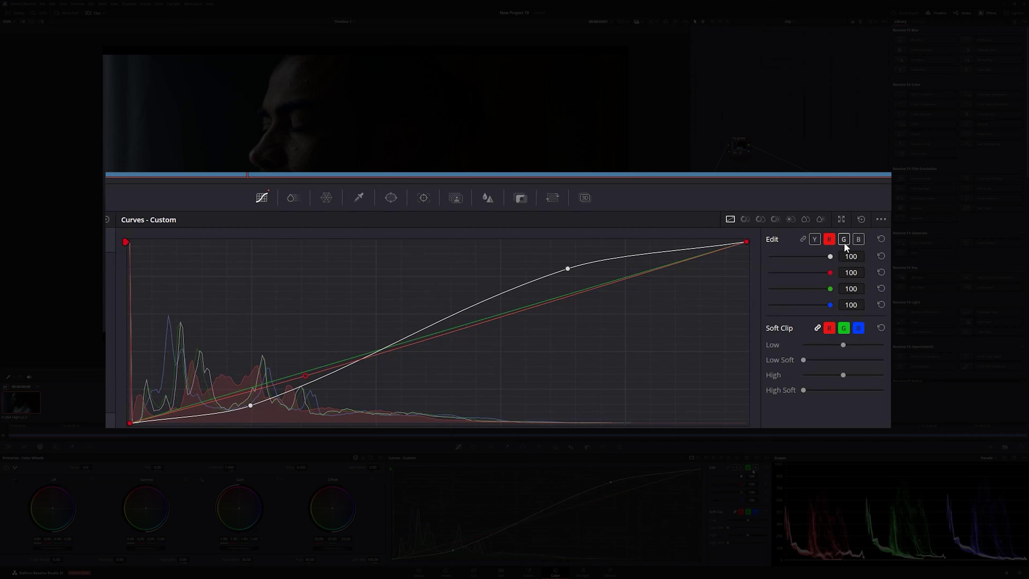
left_click(747, 467)
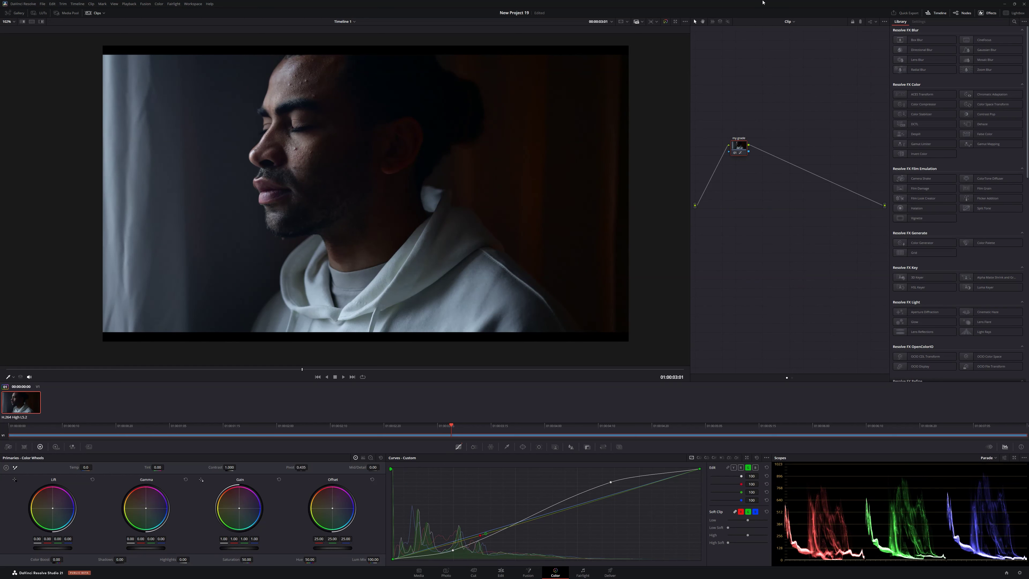
left_click(734, 153)
left_click(734, 154)
- Raise the midtones of the blue curve and inspect the shot with the node off and on
left_click(755, 468)
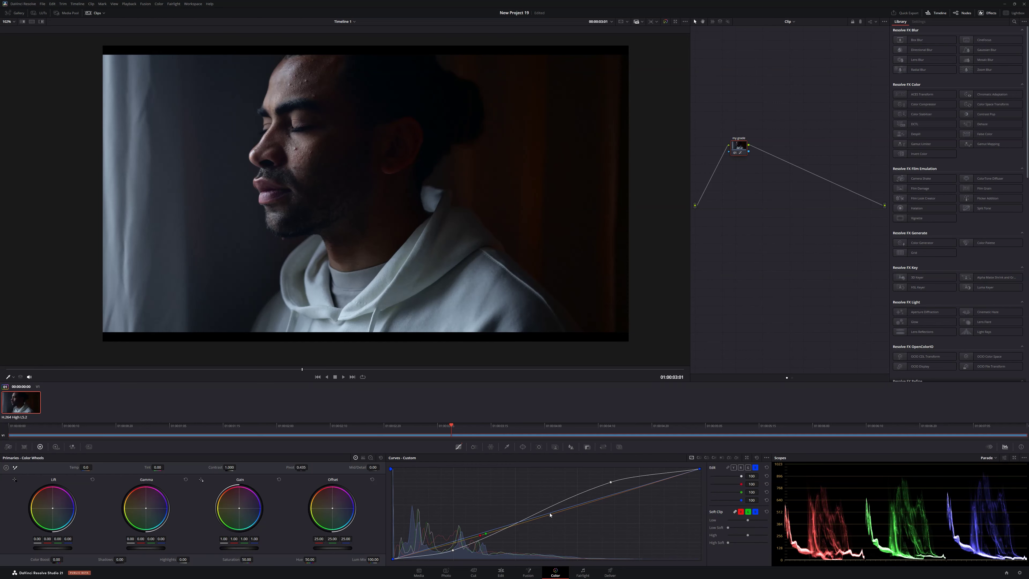
left_click_drag(554, 513, 556, 506)
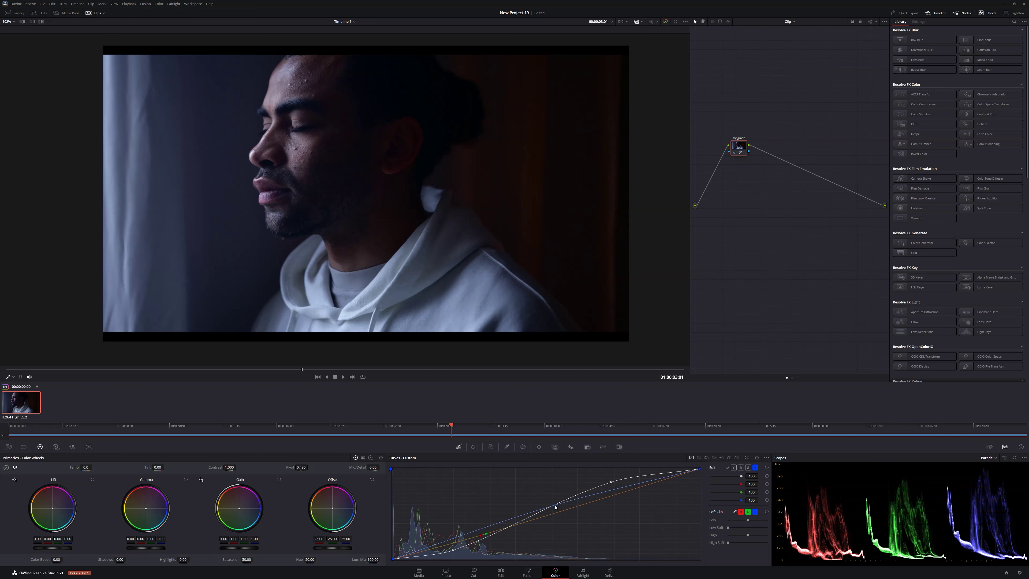
scroll(338, 160, "up", 2)
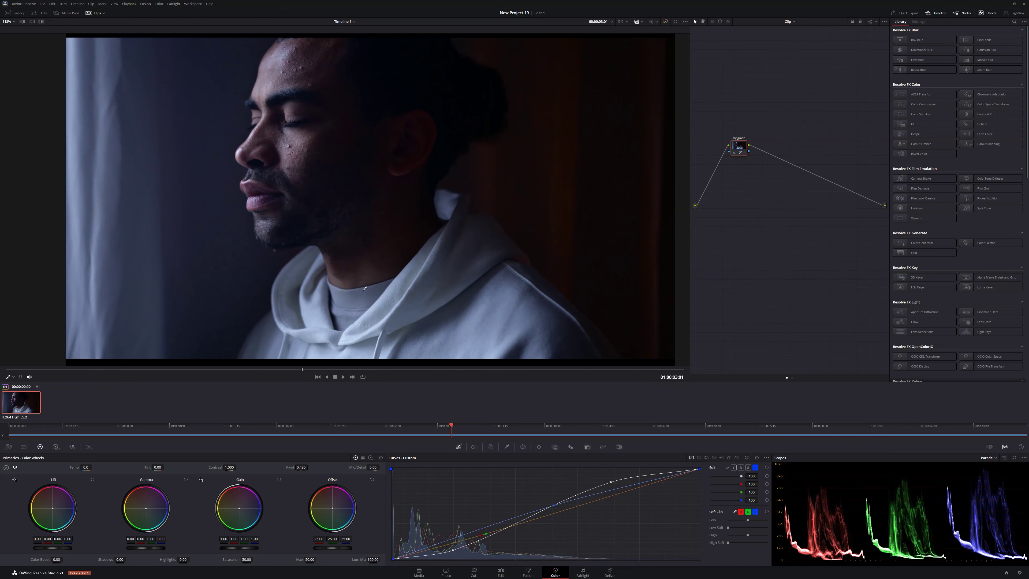
scroll(263, 165, "down", 2)
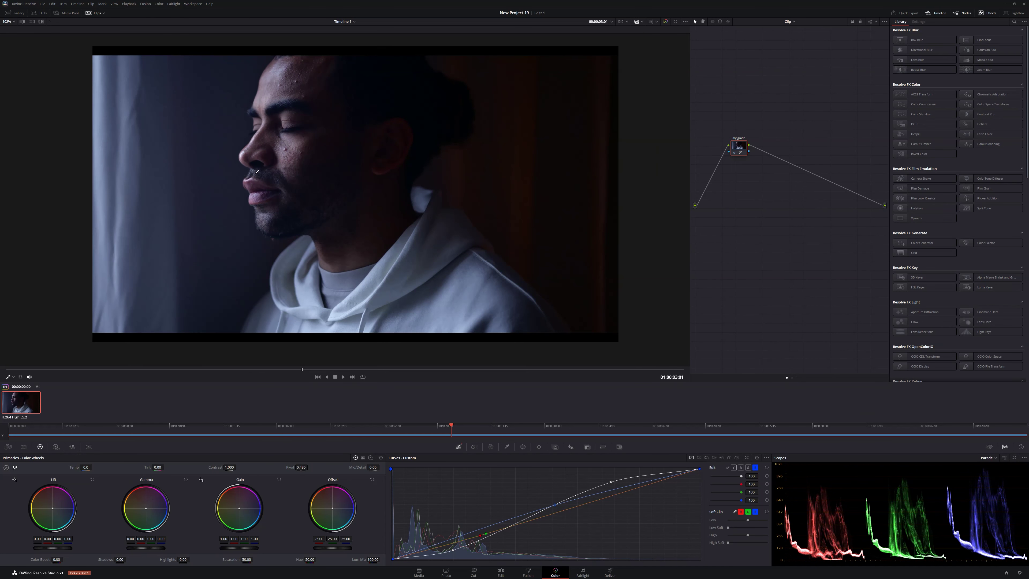
scroll(292, 276, "up", 1)
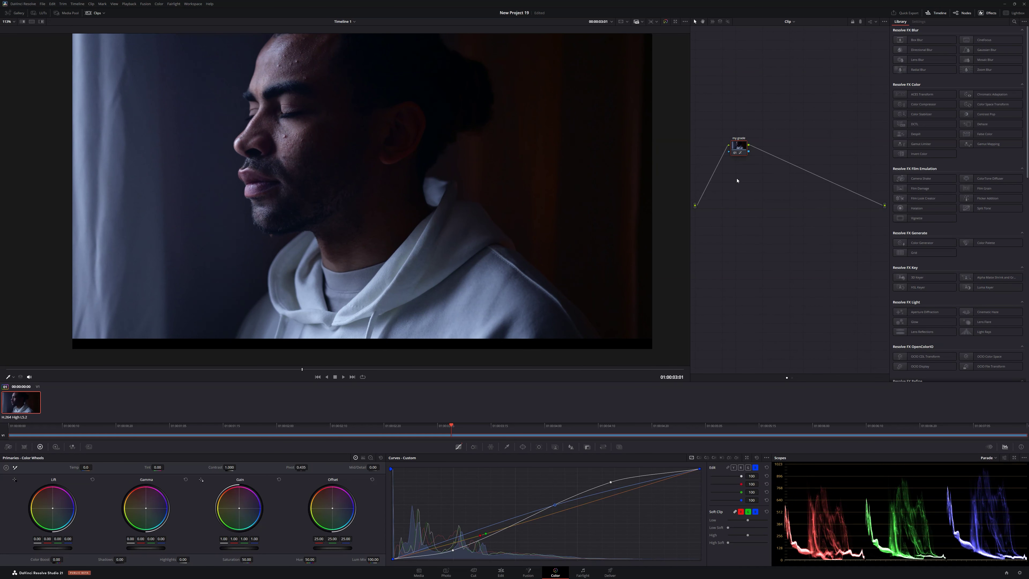
left_click(734, 155)
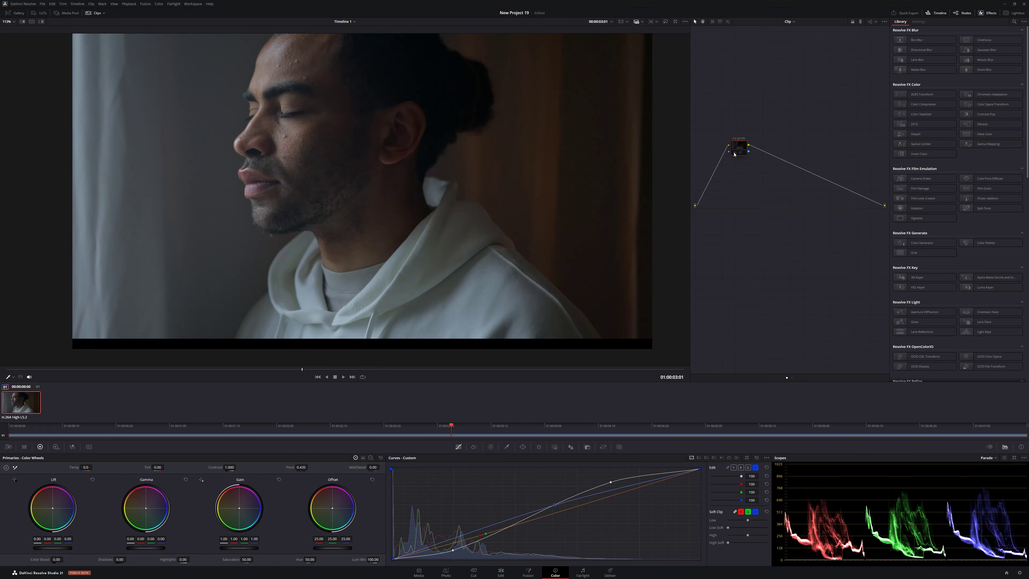
left_click(734, 155)
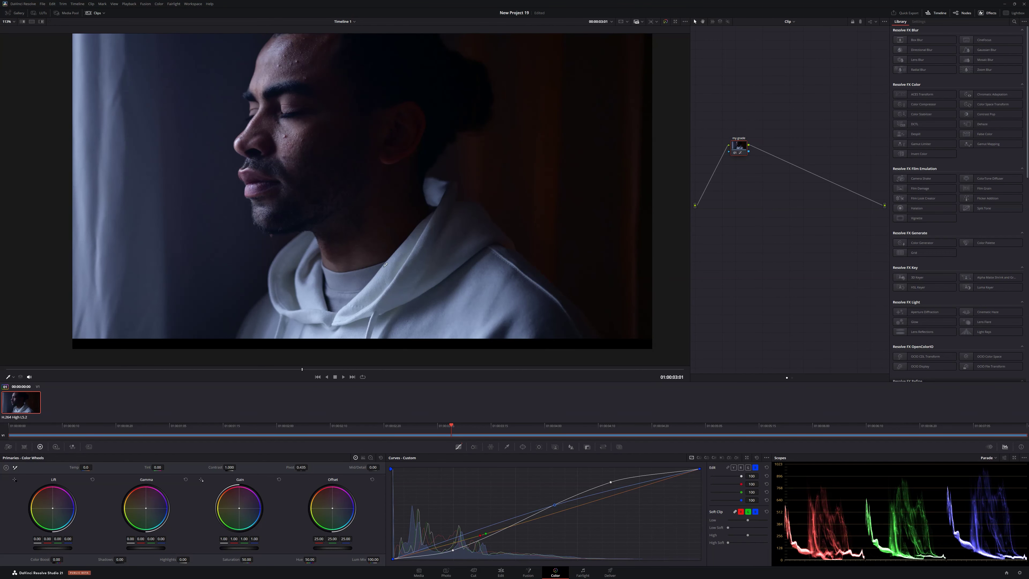
scroll(401, 224, "down", 1)
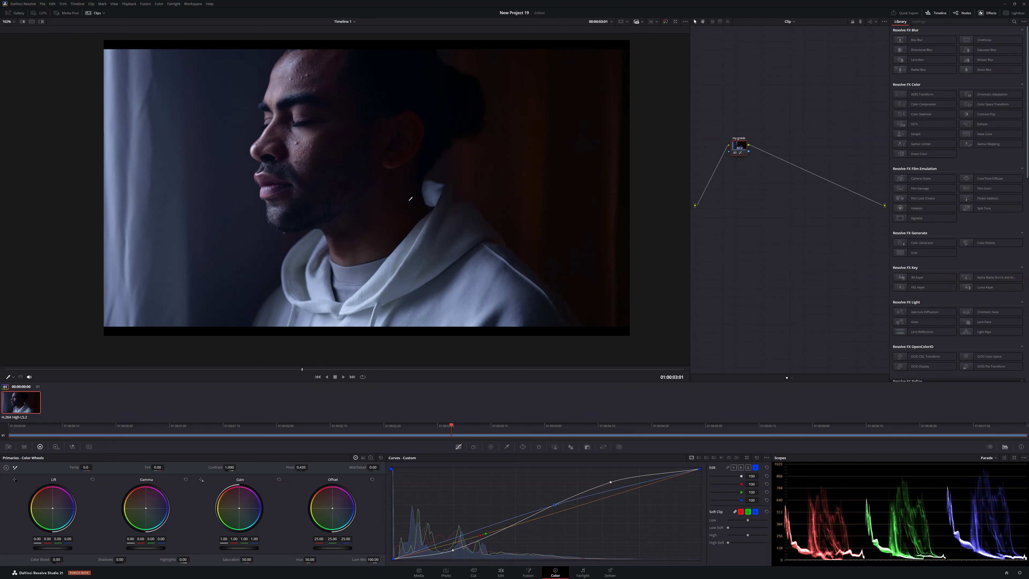
scroll(410, 198, "up", 2)
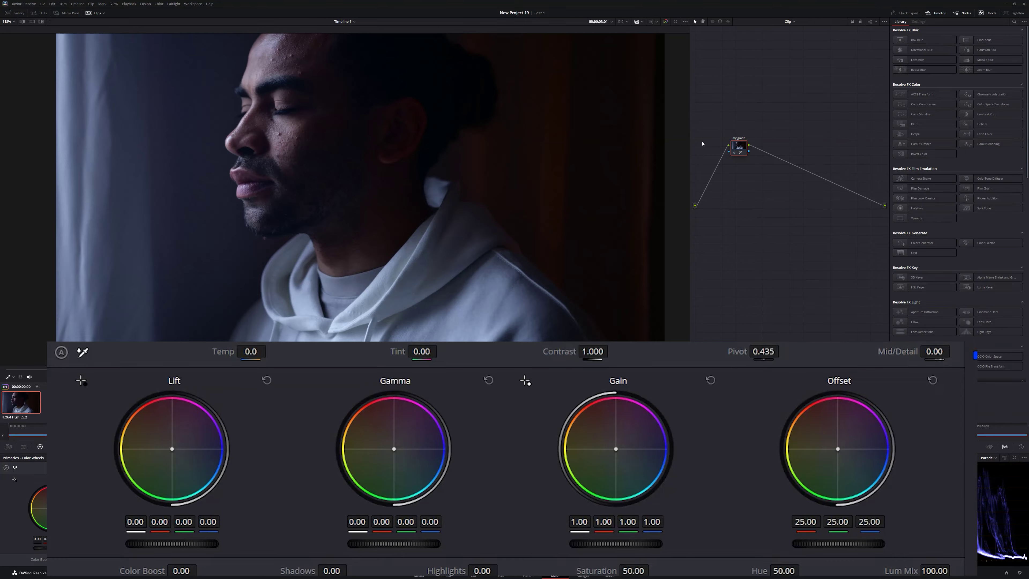
left_click(734, 154)
left_click(734, 154)
- Shift the Offset wheel toward blue-cyan to 20.96, 24.74, 26.62 and the Gain wheel toward green to 0.96, 1.02, 0.92
left_click_drag(837, 449, 840, 452)
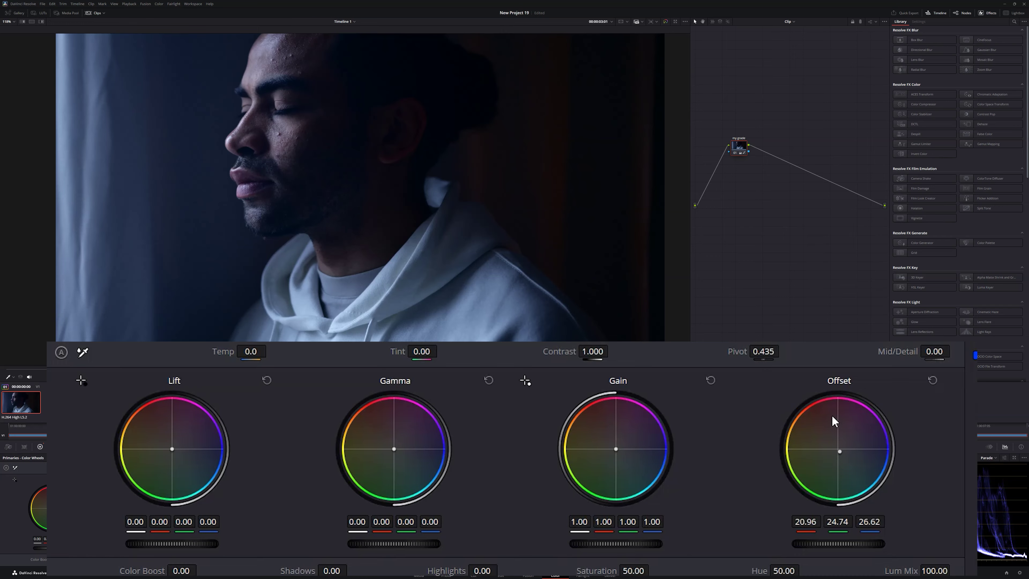
left_click_drag(623, 460, 620, 463)
left_click_drag(615, 449, 614, 450)
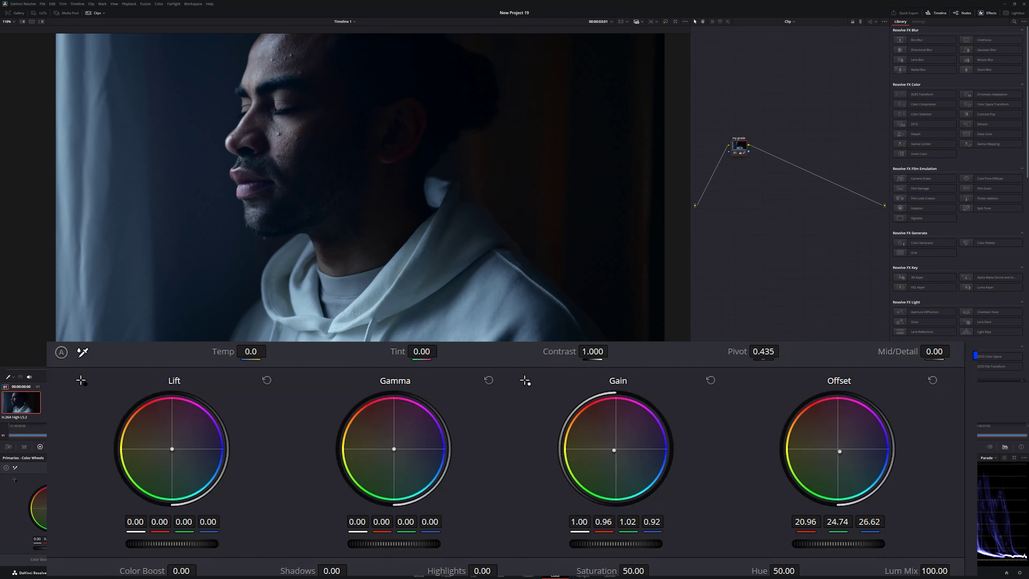
- Set the saturation to 61.60 and compare the shot with the node off and on
left_click(627, 570)
type("61.60")
key("Return")
left_click(735, 154)
left_click(736, 153)
scroll(436, 239, "down", 1)
scroll(437, 239, "down", 2)
scroll(388, 195, "up", 1)
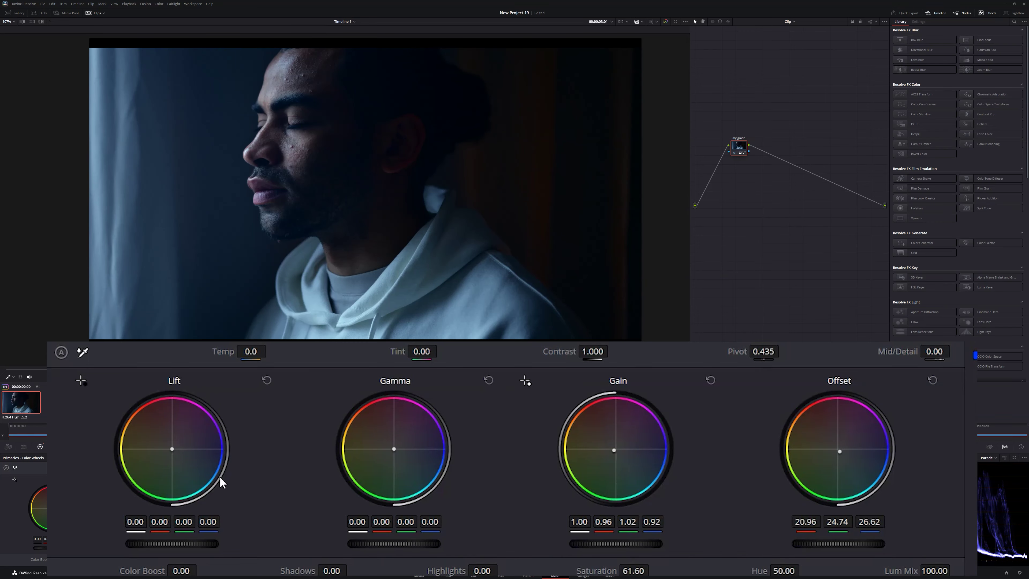
- Set the highlights of the grade to 48
left_click(481, 570)
type("48")
key("Return")
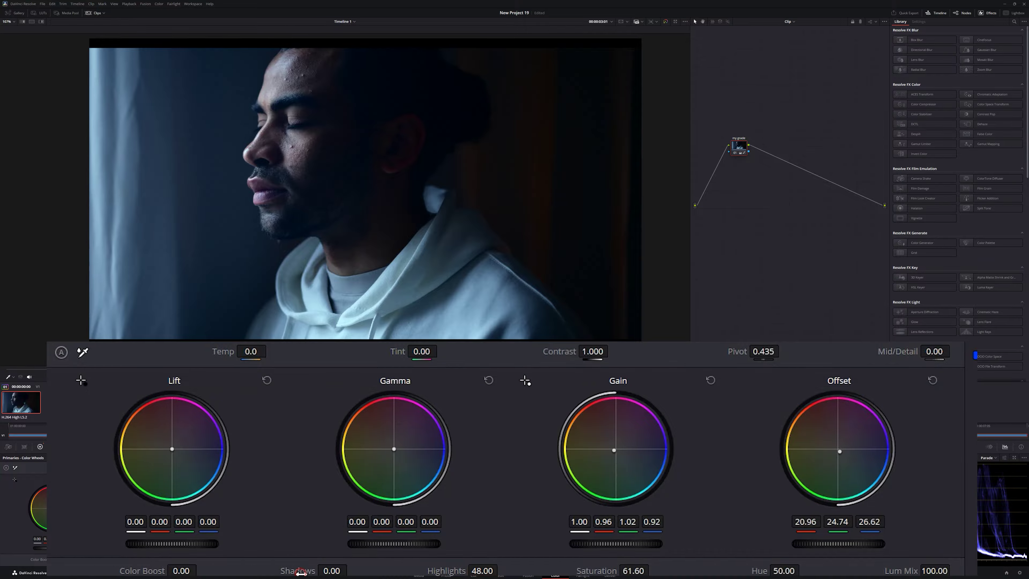
- Set the shadows to -35 and compare the shot with and without the whole grade
left_click(331, 569)
key("BackSpace")
key("BackSpace")
key("BackSpace")
key("BackSpace")
type("-35")
key("Return")
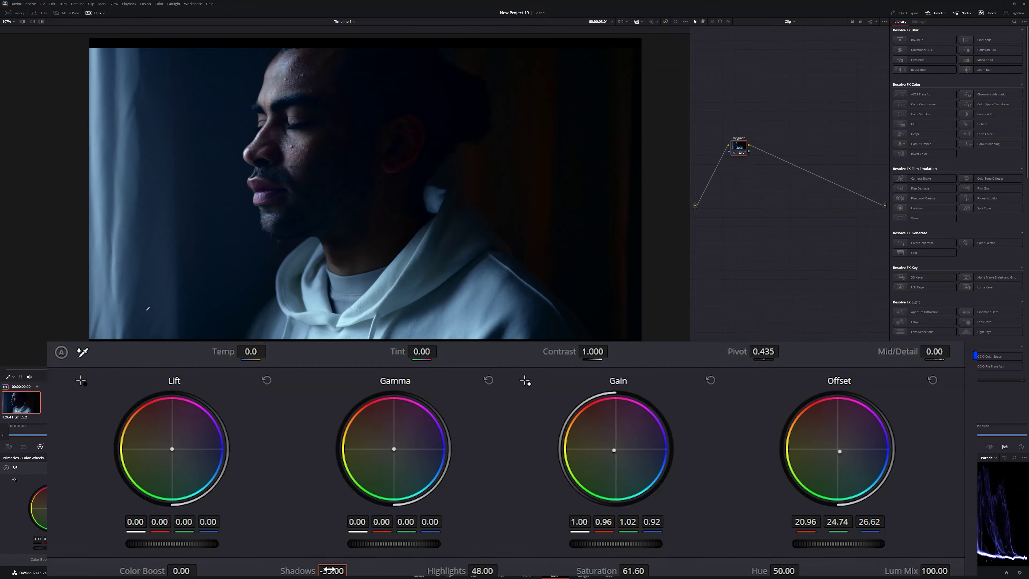
scroll(147, 308, "down", 2)
scroll(291, 162, "up", 4)
scroll(403, 189, "down", 3)
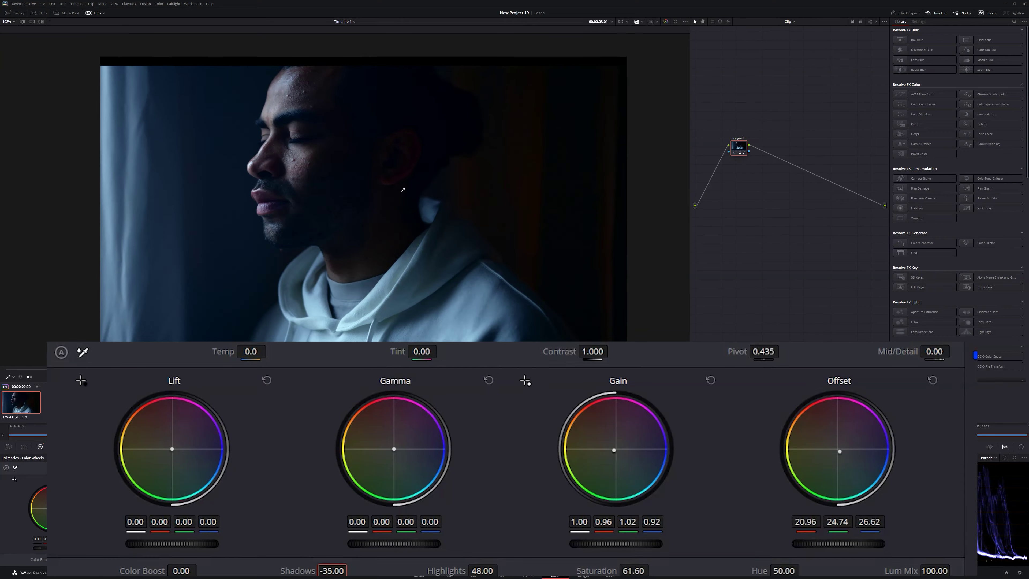
left_click(667, 22)
left_click(666, 22)
left_click(666, 22)
left_click(666, 22)
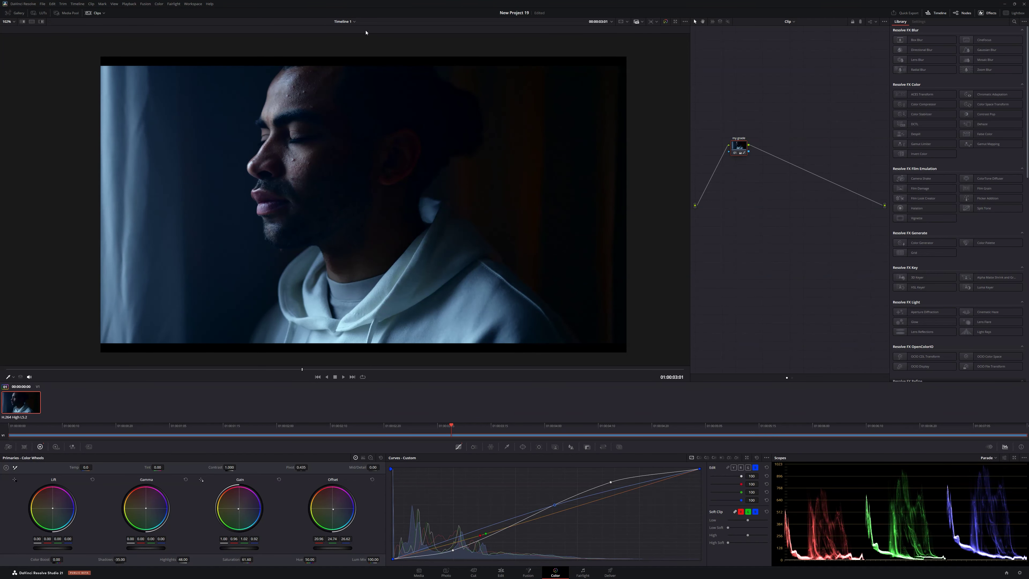
- Preview the Blackmagic Broadcast Film to Extended Video v4 LUT on the shot and shift the "my grade" node slightly
left_click(41, 13)
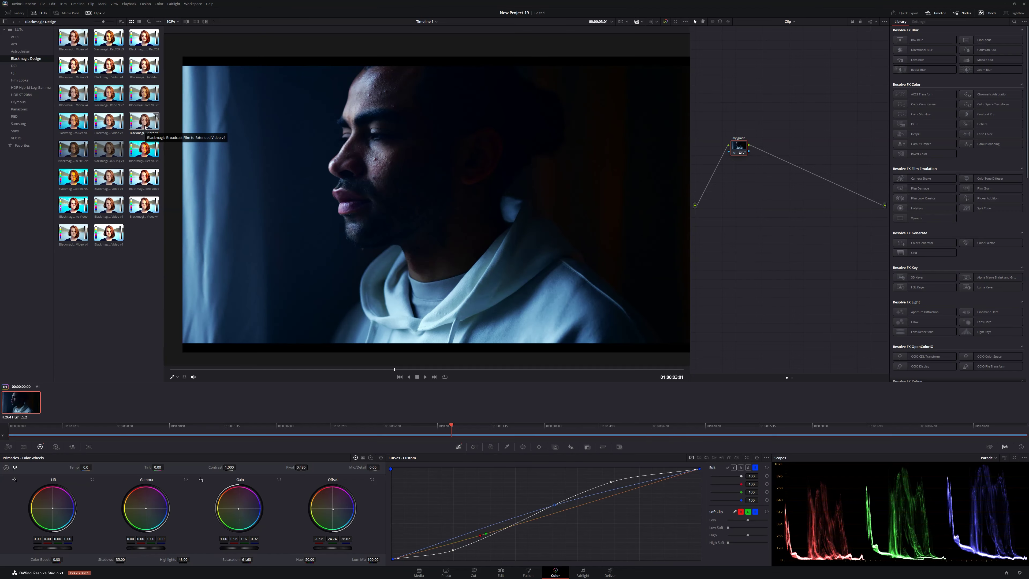
left_click(145, 127)
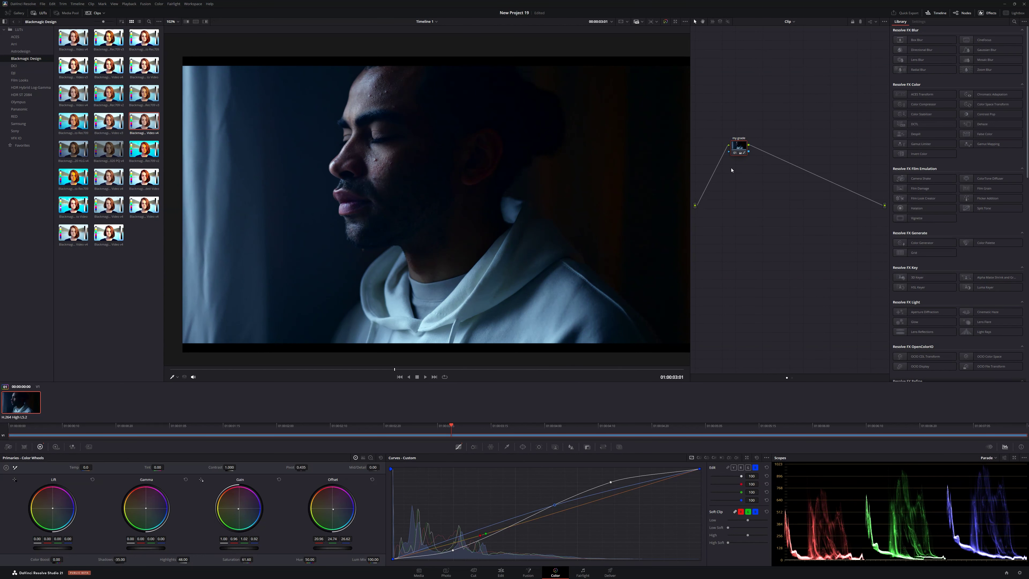
left_click_drag(744, 149, 754, 155)
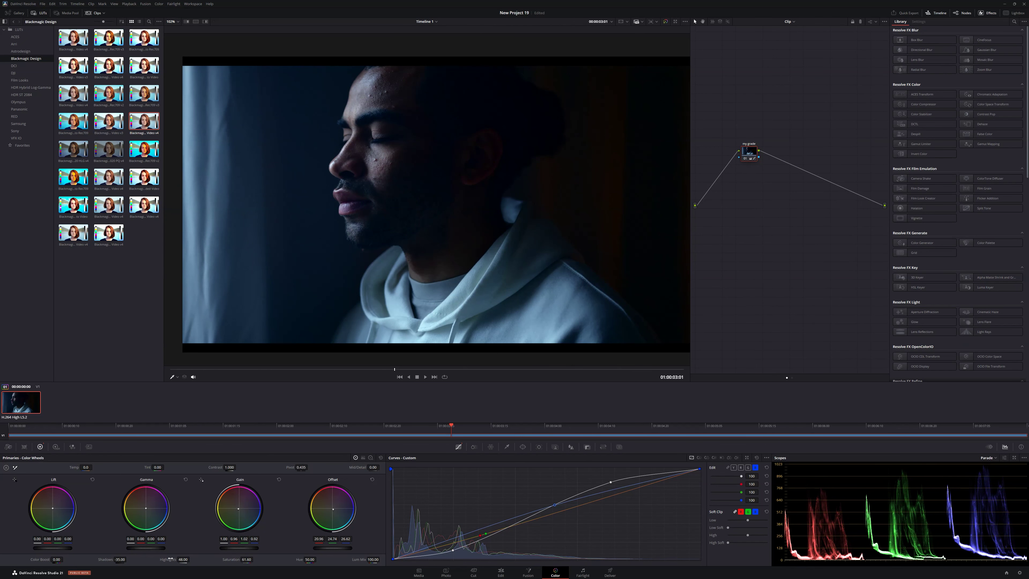
- Lower the highlights value, compare the shot with the node off and on, and save the project
mouse_move(177, 559)
left_mouse_down()
mouse_move(199, 559)
mouse_move(179, 561)
left_mouse_up()
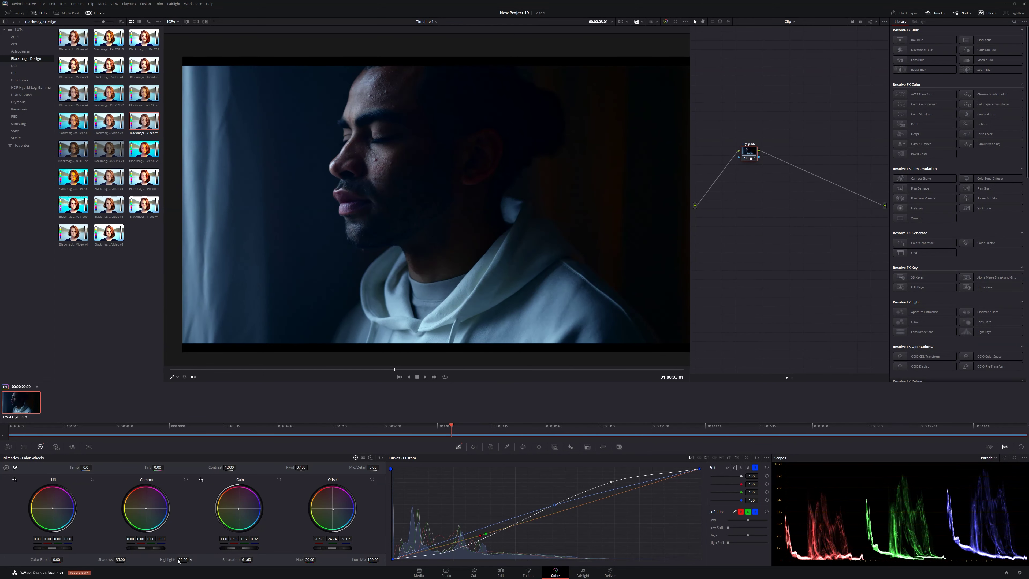
left_click(745, 159)
left_click(745, 159)
left_click(745, 159)
left_click(745, 159)
key("ctrl+s")
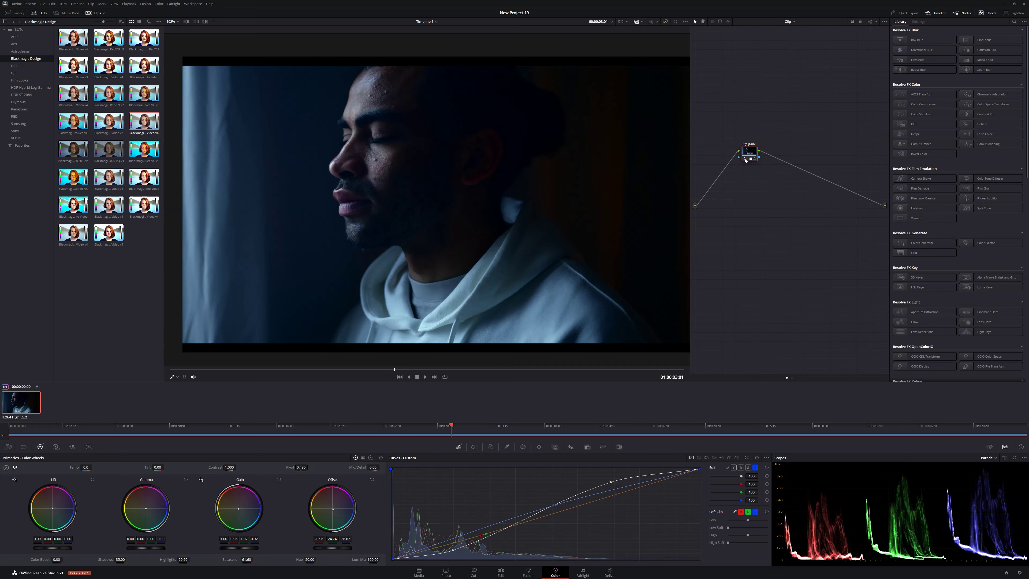